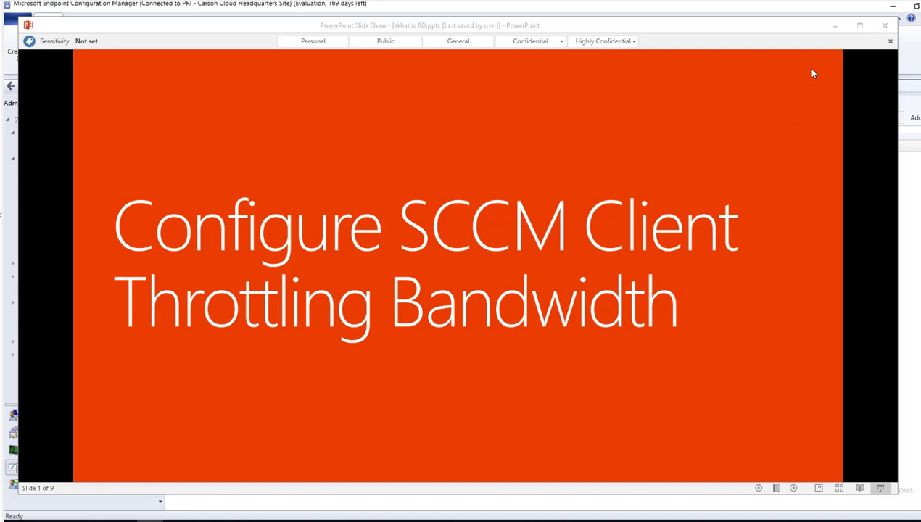
- Switch from the slide show to Configuration Manager and view the device collections under Assets and Compliance
click(834, 28)
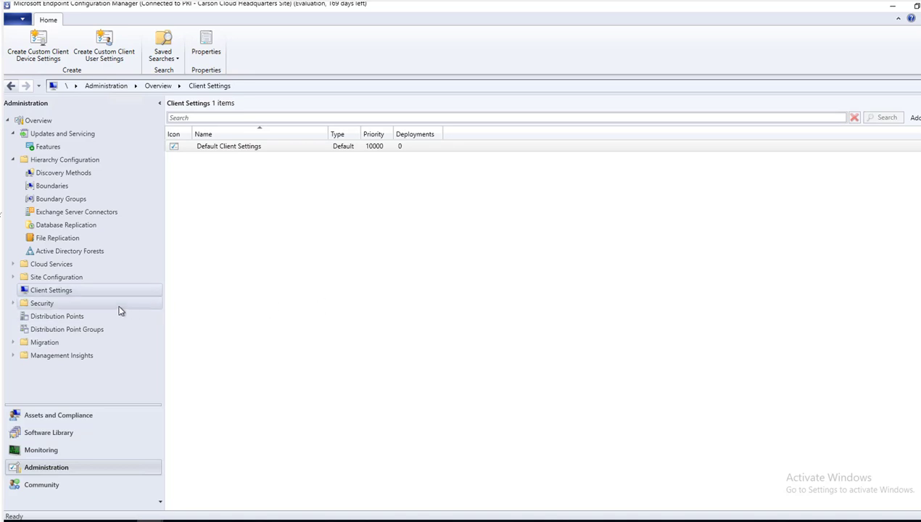
click(69, 418)
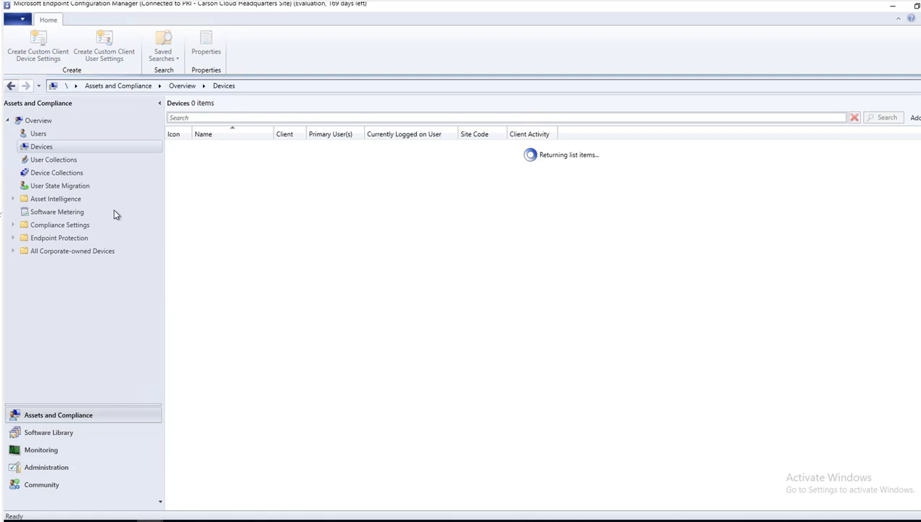
click(76, 174)
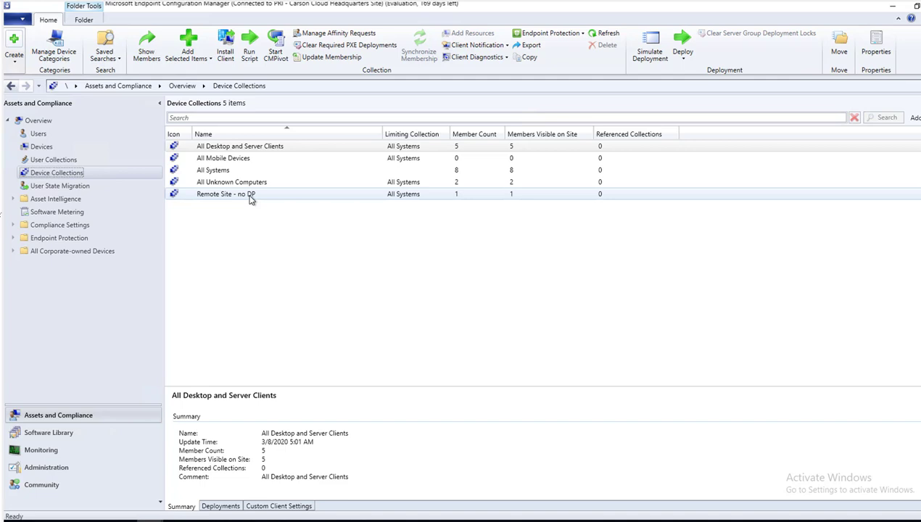
- Create custom client device settings named "Network Throtlling" with Background Intelligent Transfer as the included setting
click(62, 469)
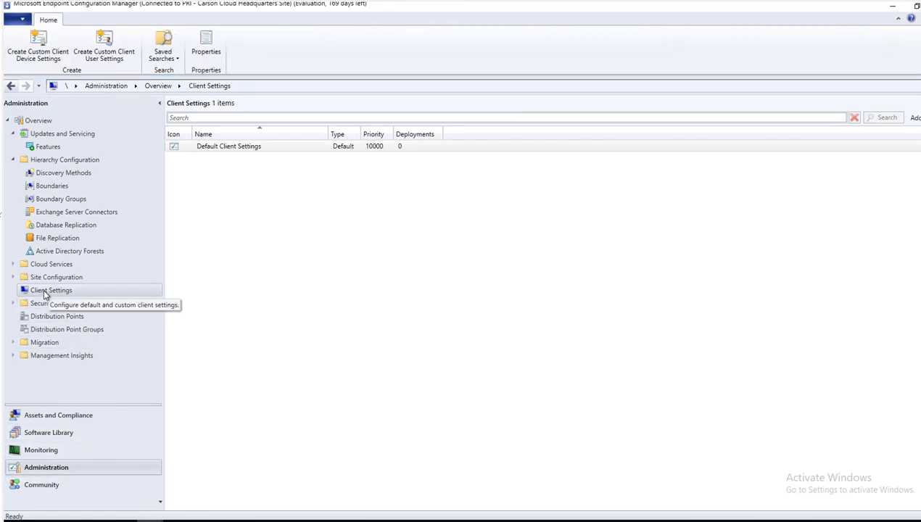
click(13, 160)
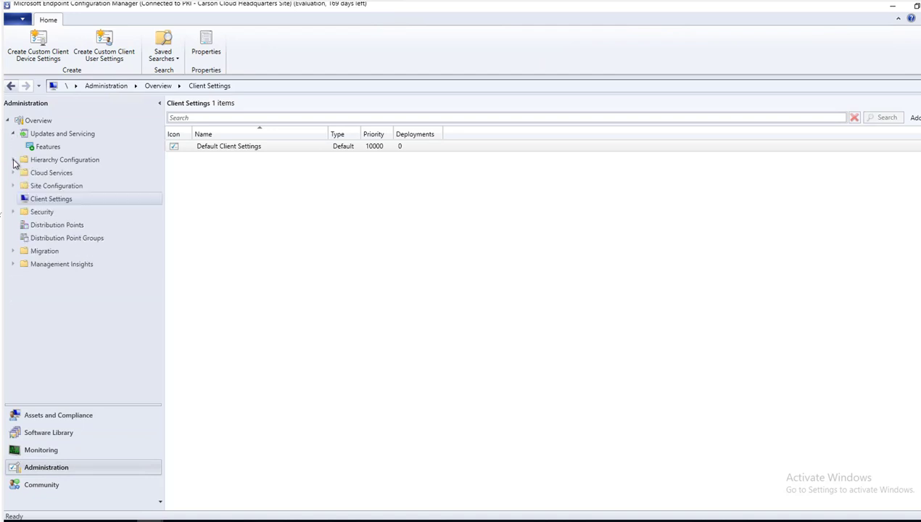
right_click(58, 204)
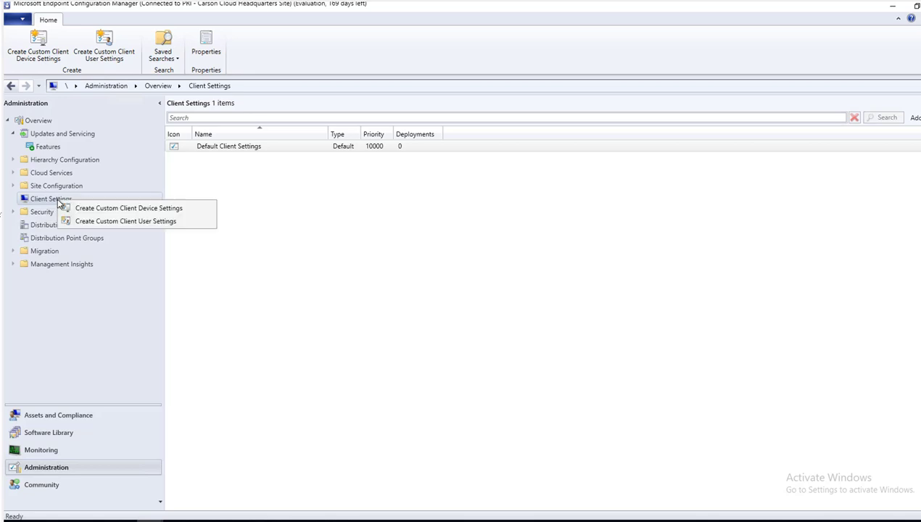
click(135, 211)
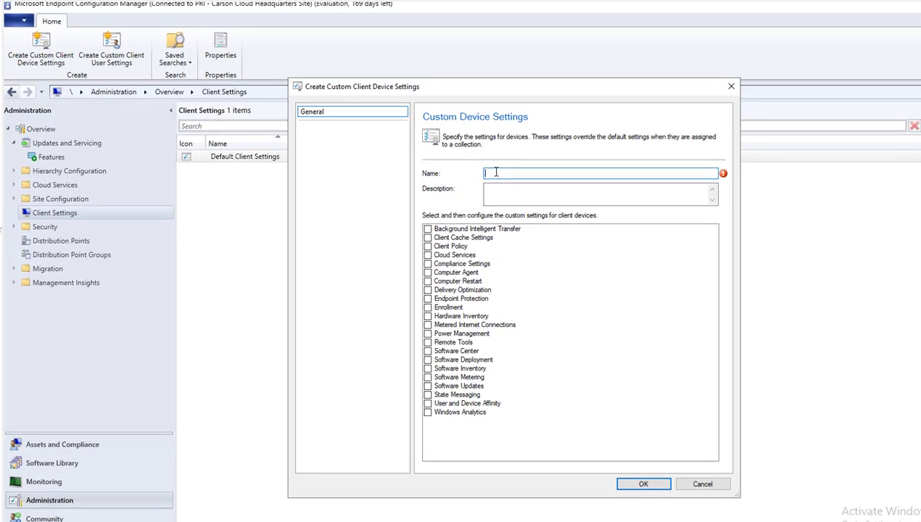
text(Netw)
text(ork Tg)
text(rottling)
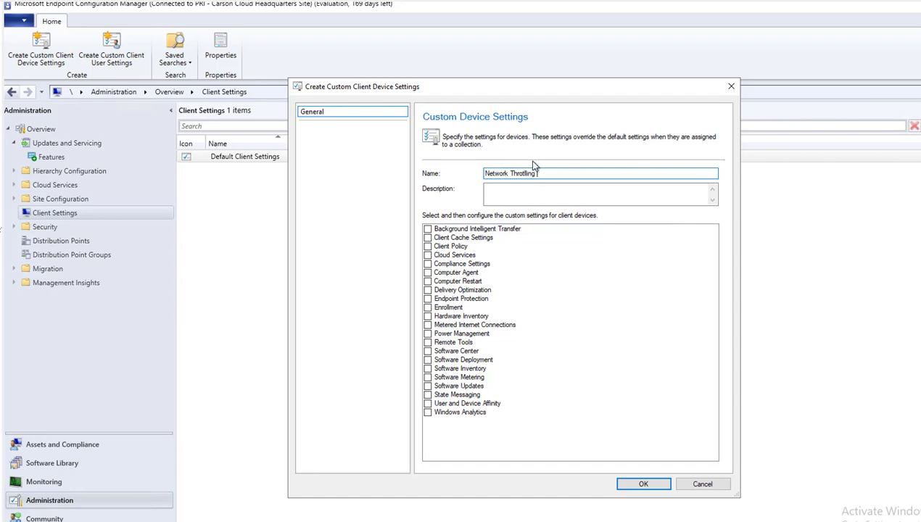
click(544, 195)
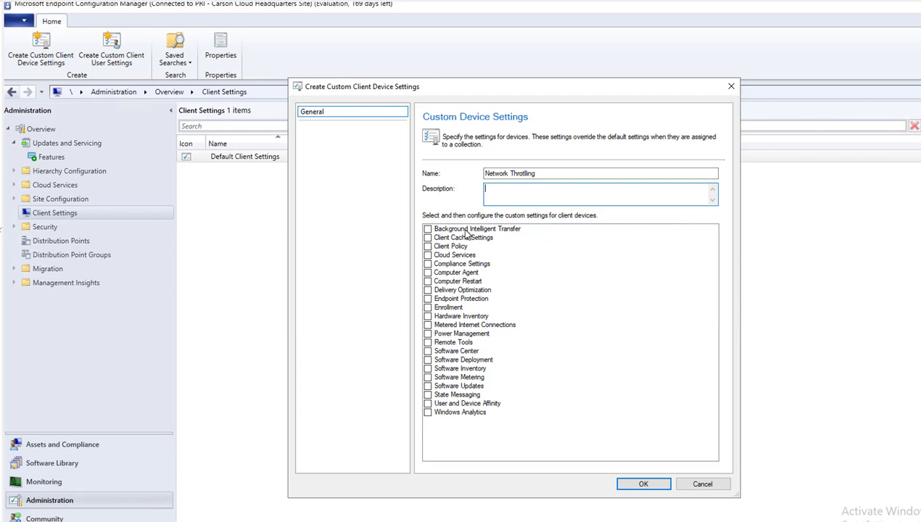
click(427, 229)
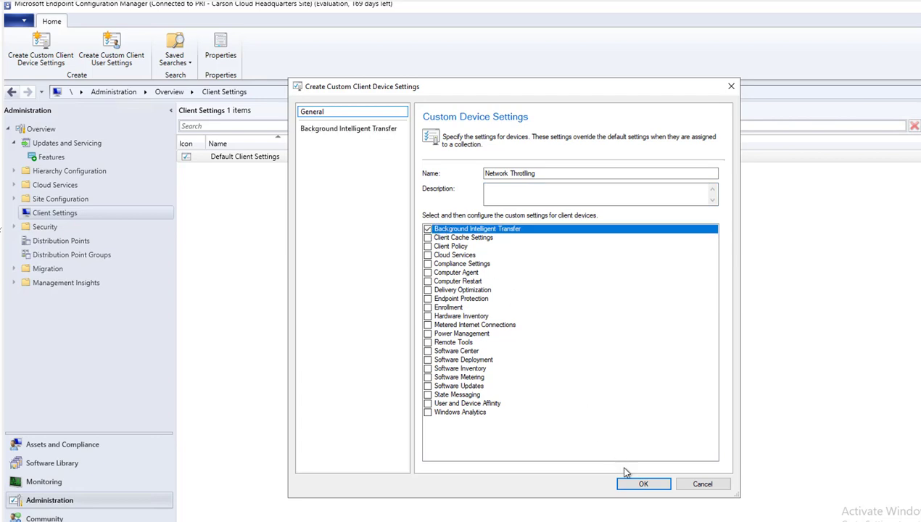
click(641, 485)
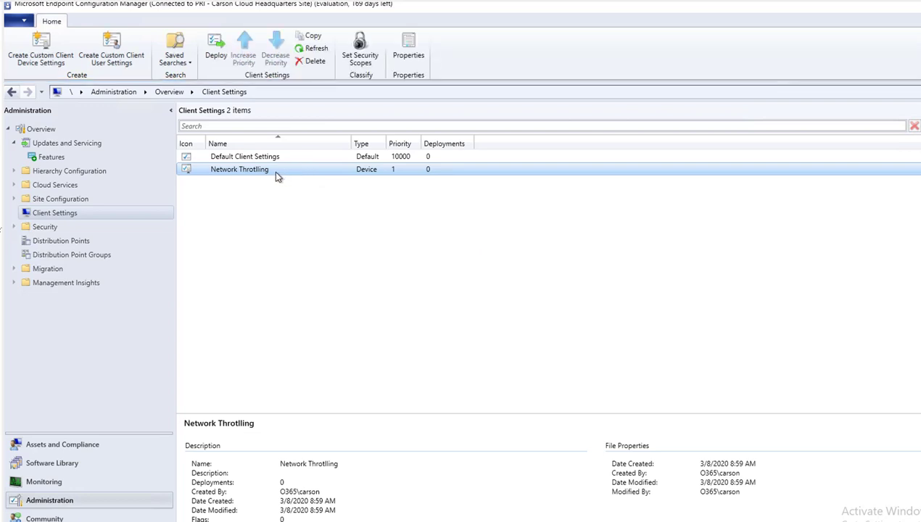
- In the Network Throtlling properties, set the maximum network bandwidth limit for BITS background transfers to Yes
right_click(276, 174)
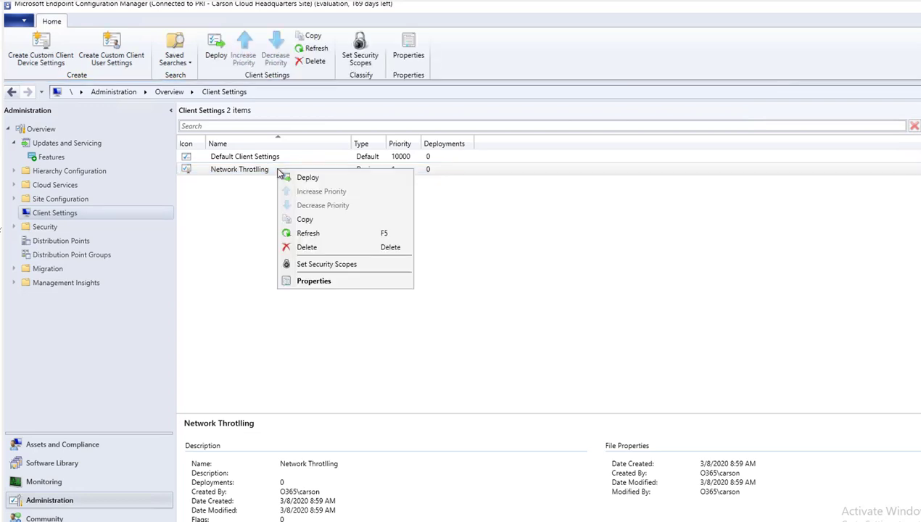
click(326, 281)
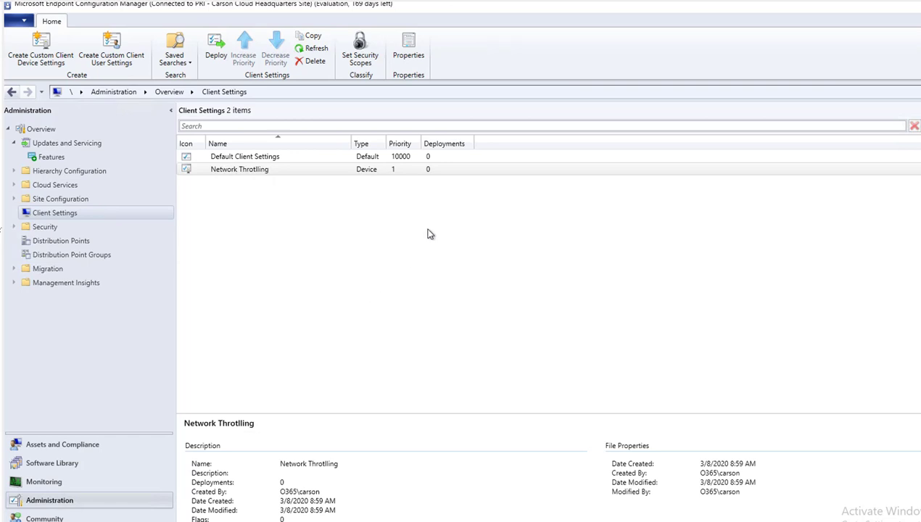
click(353, 130)
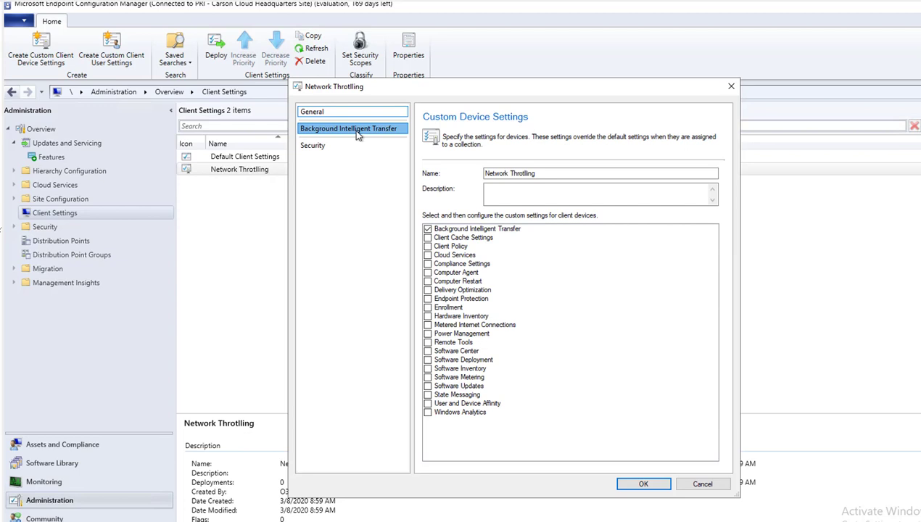
click(341, 145)
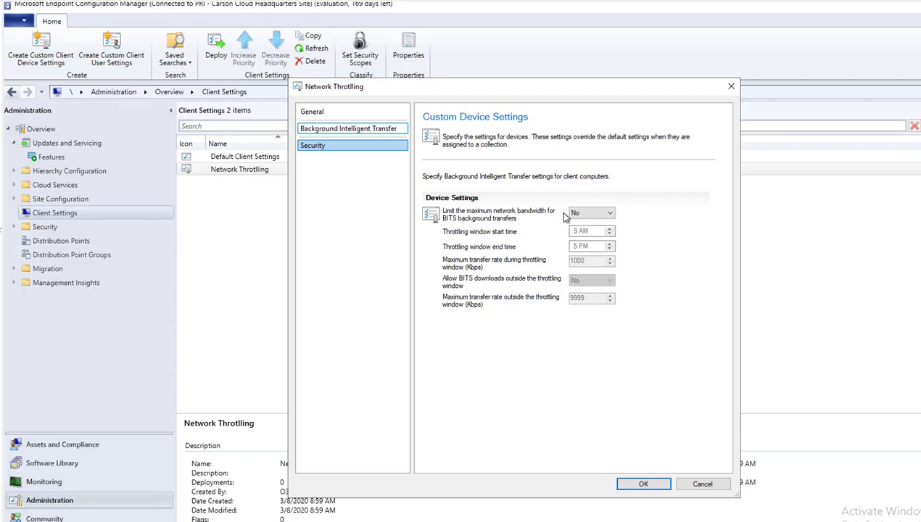
click(593, 214)
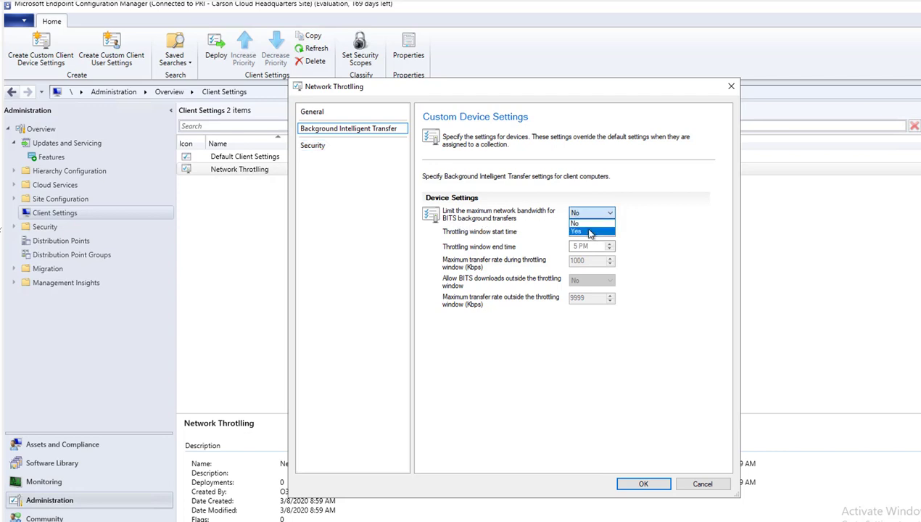
click(591, 231)
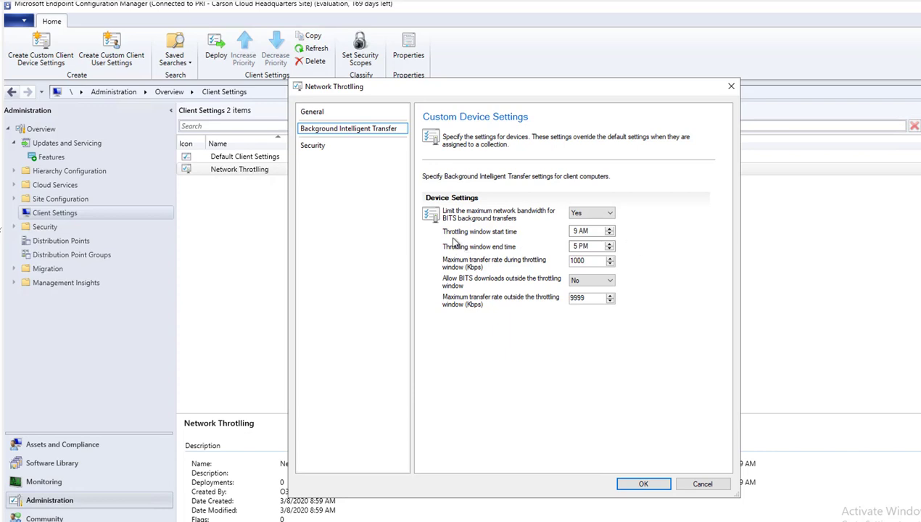
- Set the throttling window start time to 8 AM and the maximum transfer rate during the window to 30 Kbps
click(573, 235)
click(578, 236)
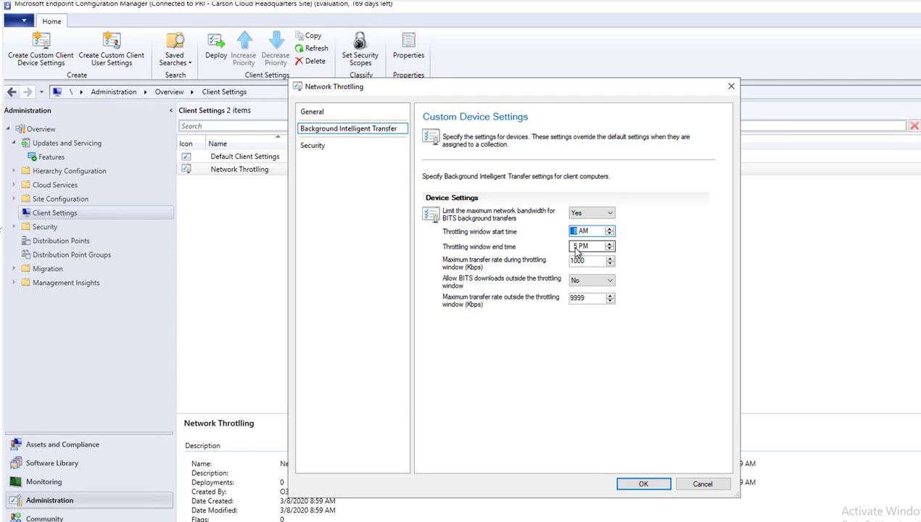
click(573, 247)
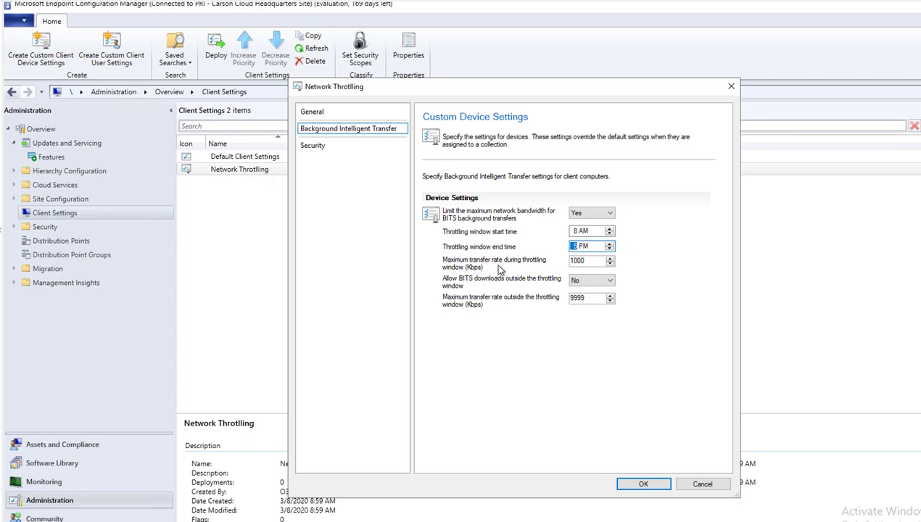
click(575, 263)
drag(575, 262, 551, 259)
mouse_move(578, 261)
mouse_down()
mouse_move(548, 264)
mouse_move(582, 262)
mouse_up()
drag(582, 263, 492, 275)
text(30)
- Allow BITS downloads outside the throttling window at a maximum transfer rate of 4998 Kbps and save the settings
click(579, 285)
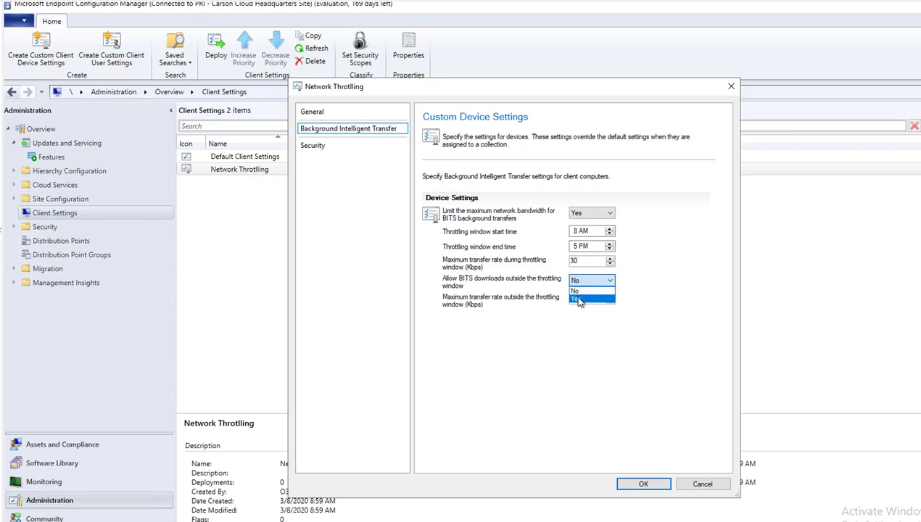
click(580, 299)
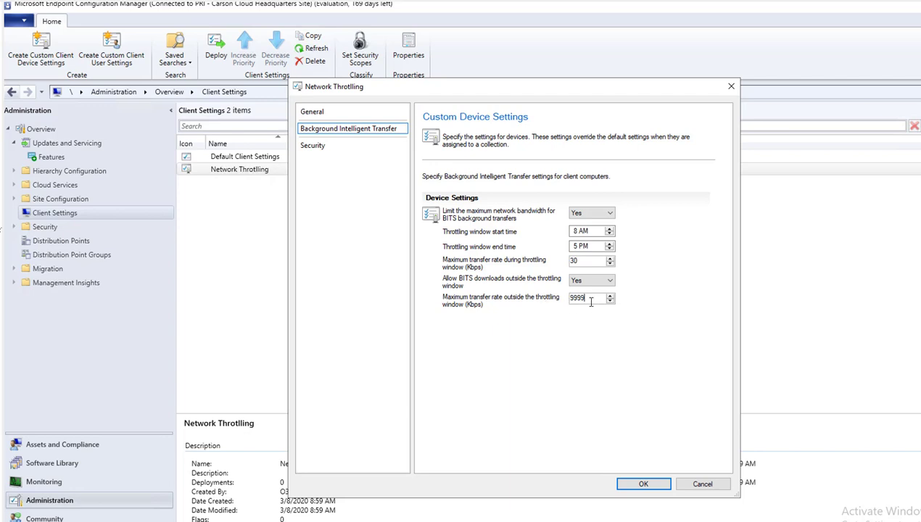
drag(577, 302, 572, 299)
drag(583, 299, 526, 298)
click(611, 295)
click(610, 302)
text(4898)
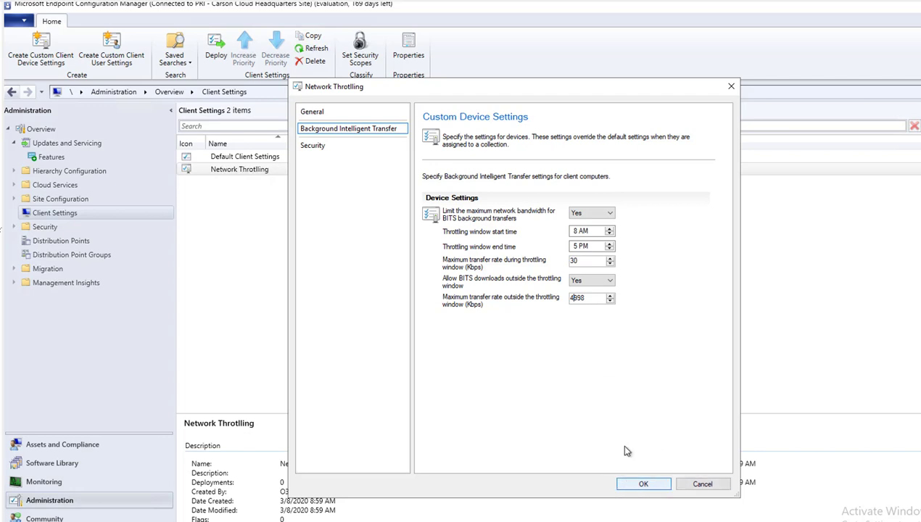
click(638, 484)
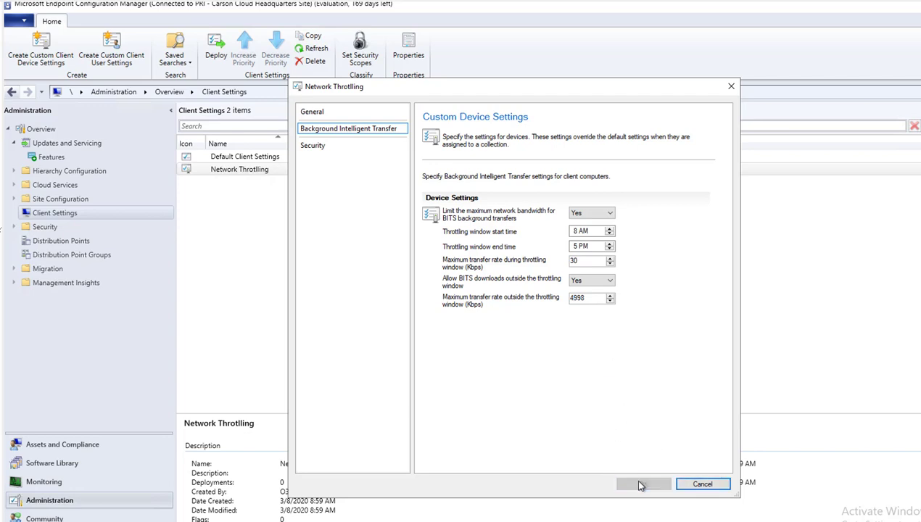
- Deploy the Network Throtlling client settings to the "Remote Site - no DP" device collection and select them to check the deployment
click(273, 172)
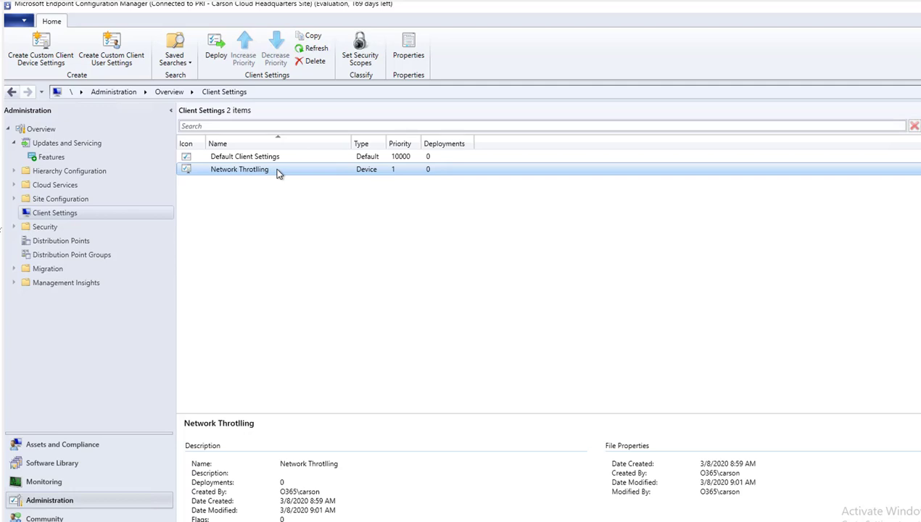
right_click(277, 172)
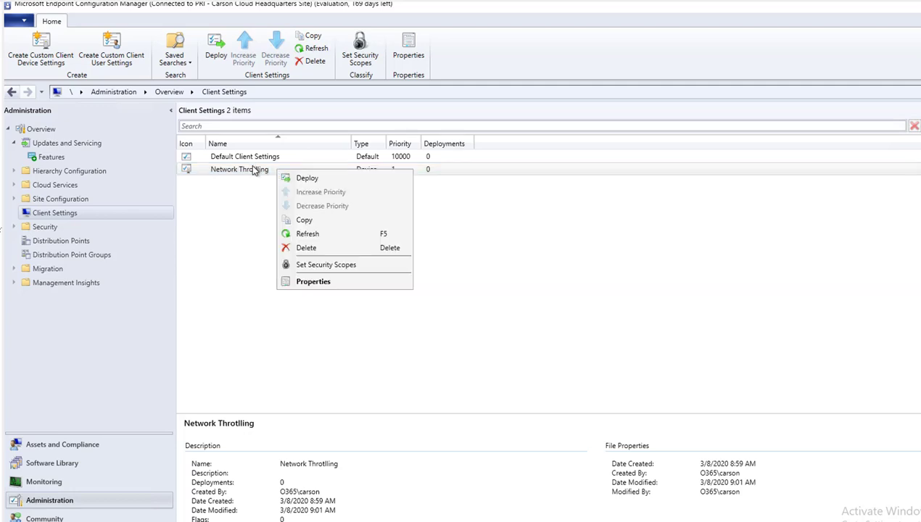
click(306, 178)
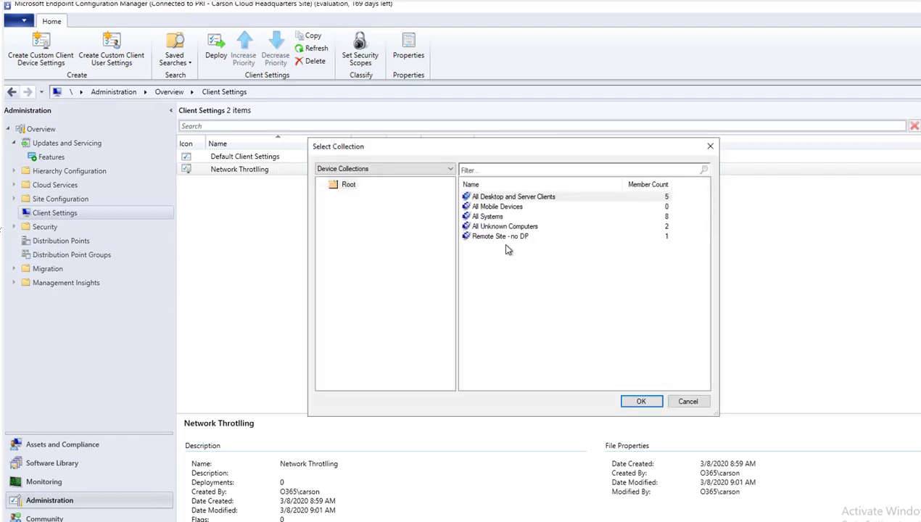
click(500, 238)
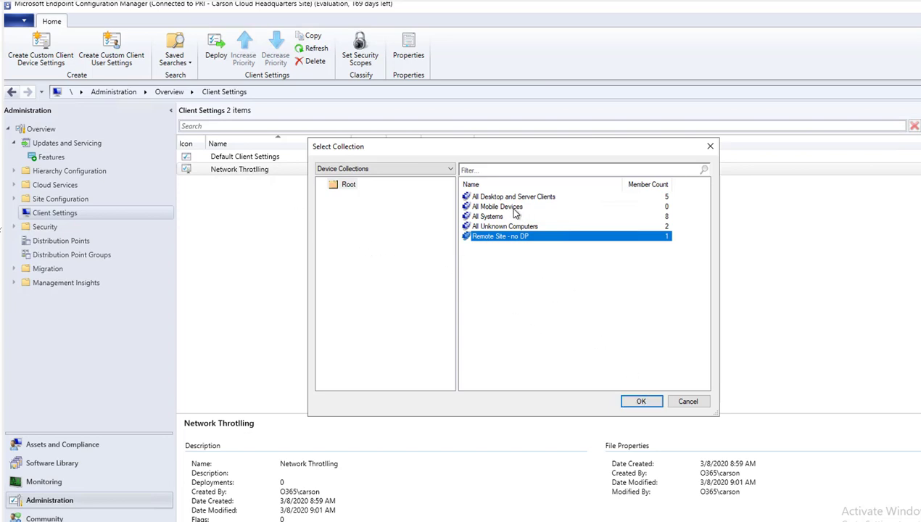
click(636, 401)
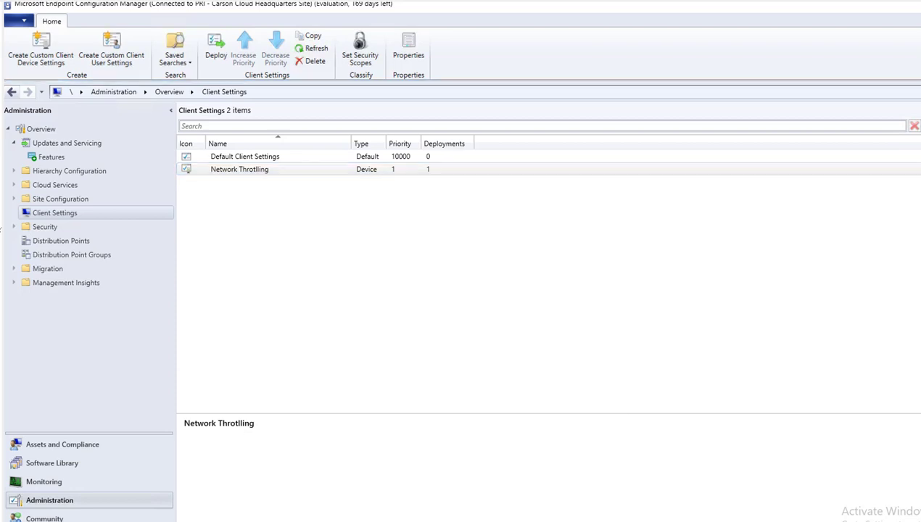
click(252, 174)
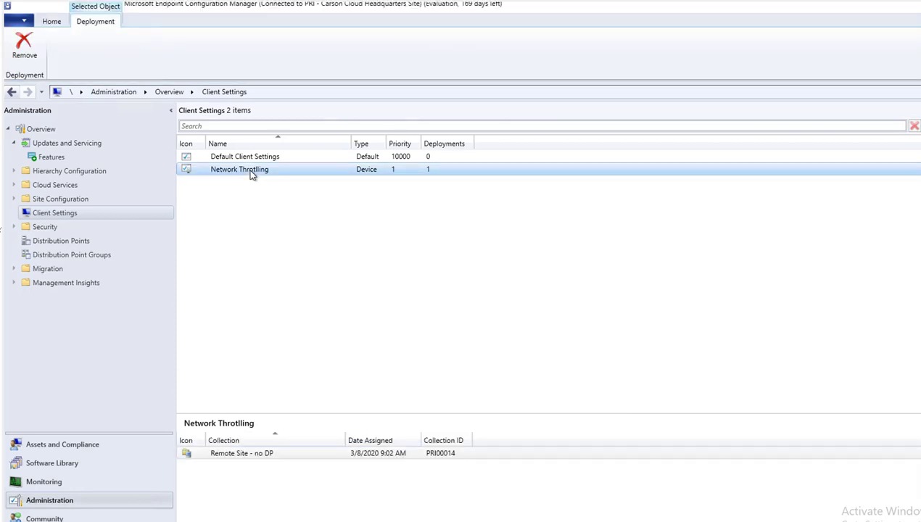